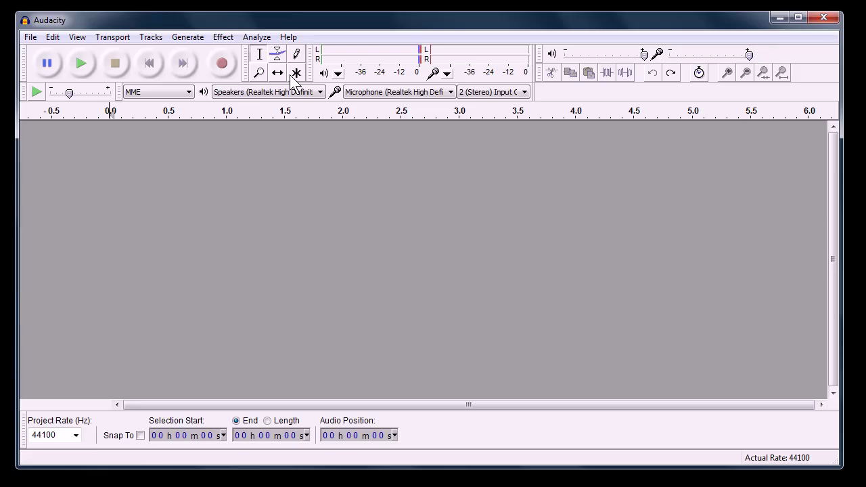
Step: Record a roughly 2.7-second voice clip and play it back
left_click(223, 62)
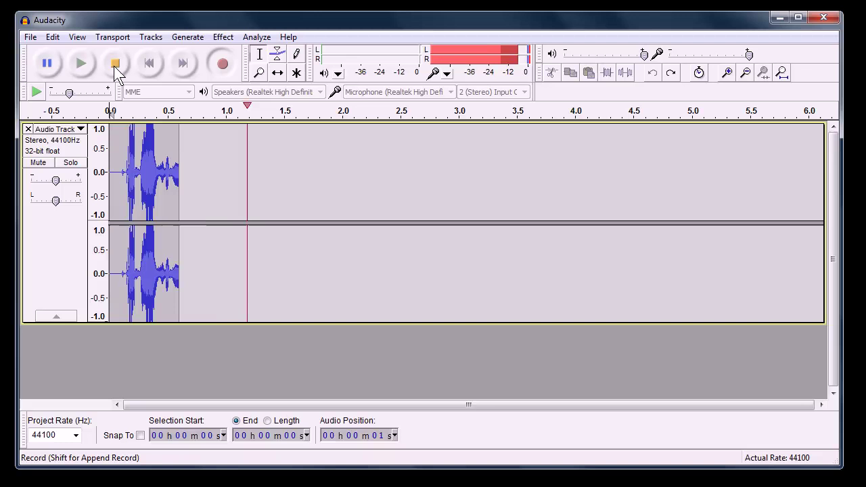
left_click(117, 65)
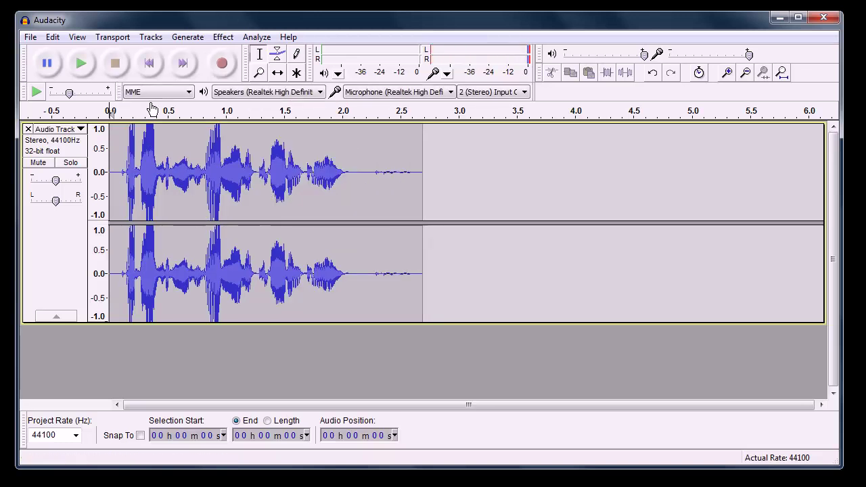
left_click(79, 61)
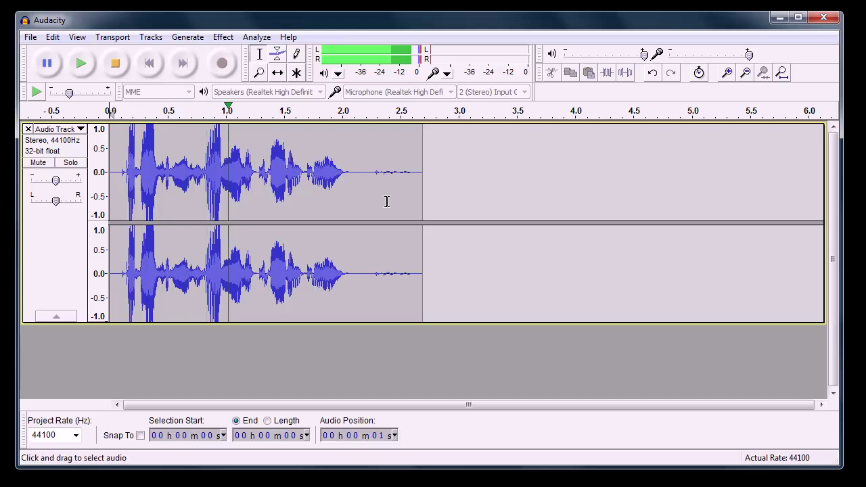
left_click(116, 63)
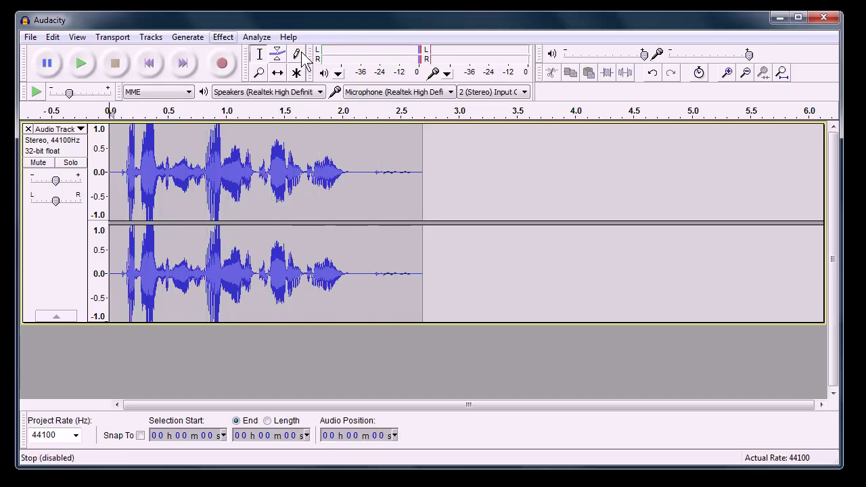
Step: Reverse the audio from about 0.08 s to 2.45 s and play the result
left_click_drag(397, 172, 119, 170)
left_click(224, 37)
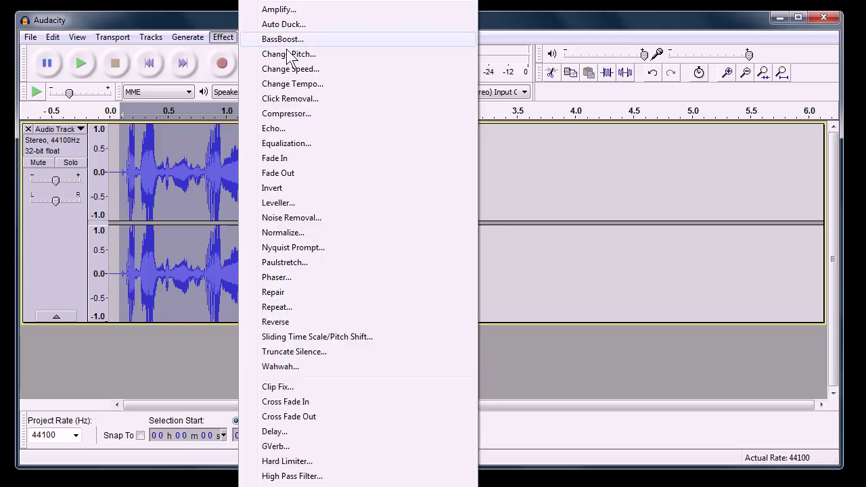
left_click(276, 322)
left_click(78, 67)
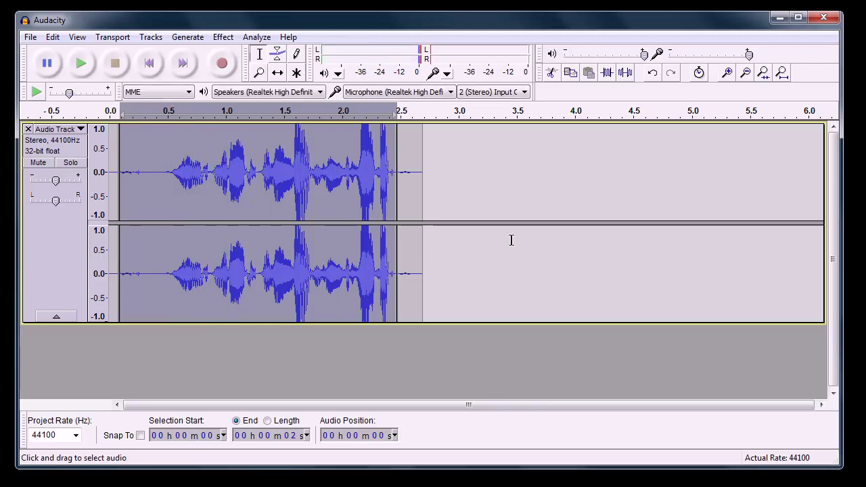
Step: Undo the Reverse effect with Ctrl+Z
key("ctrl+z")
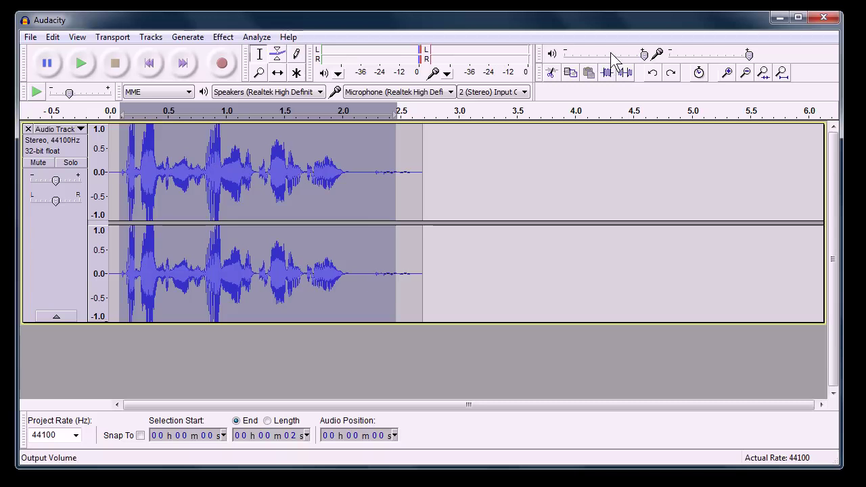
Step: Minimize Audacity to reveal the desktop
left_click(779, 18)
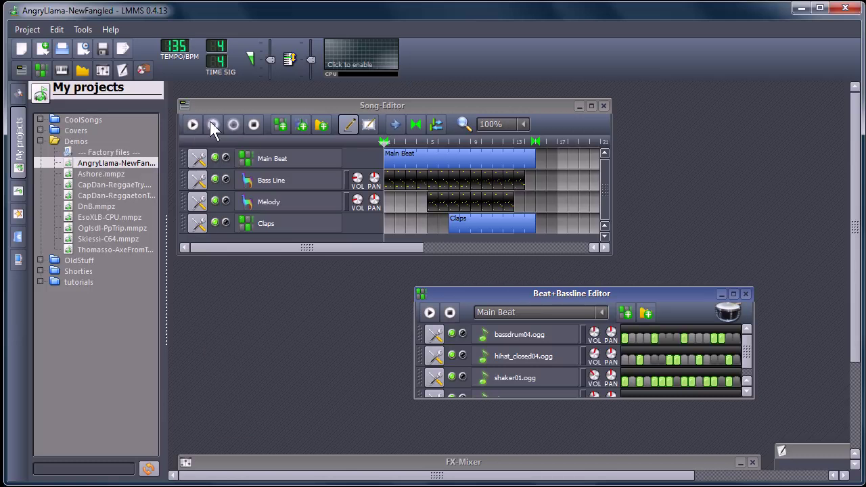
left_click(192, 124)
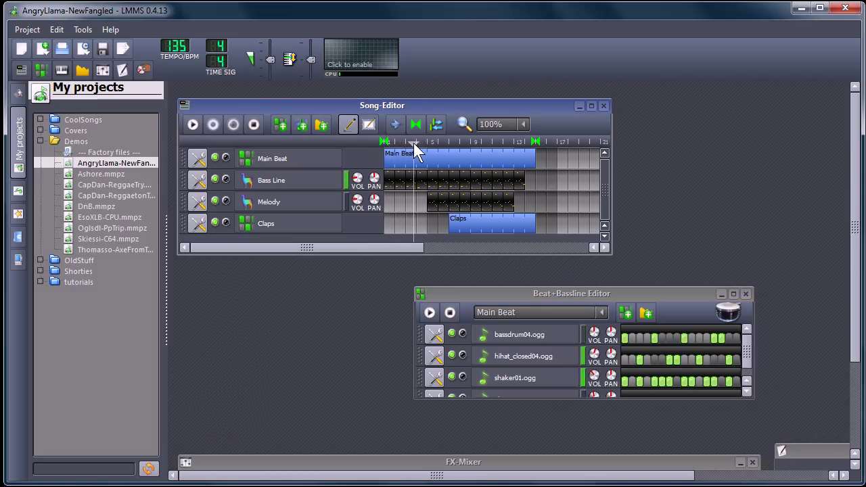
left_click_drag(413, 142, 441, 159)
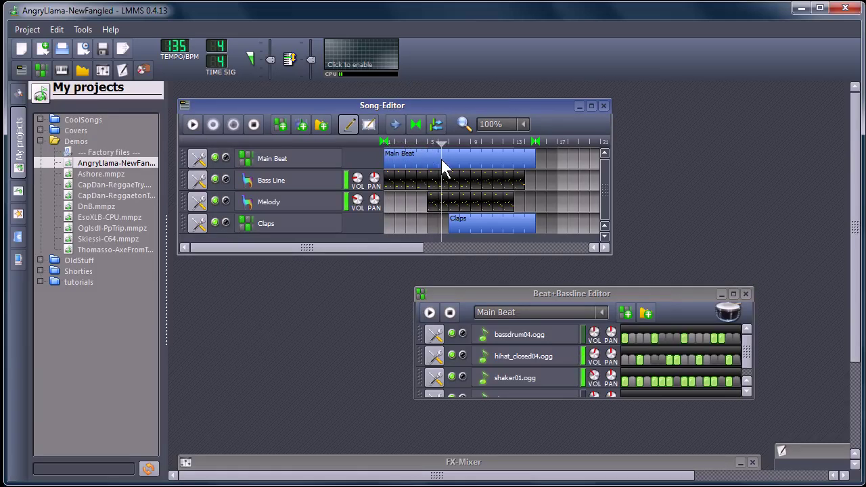
left_click(225, 157)
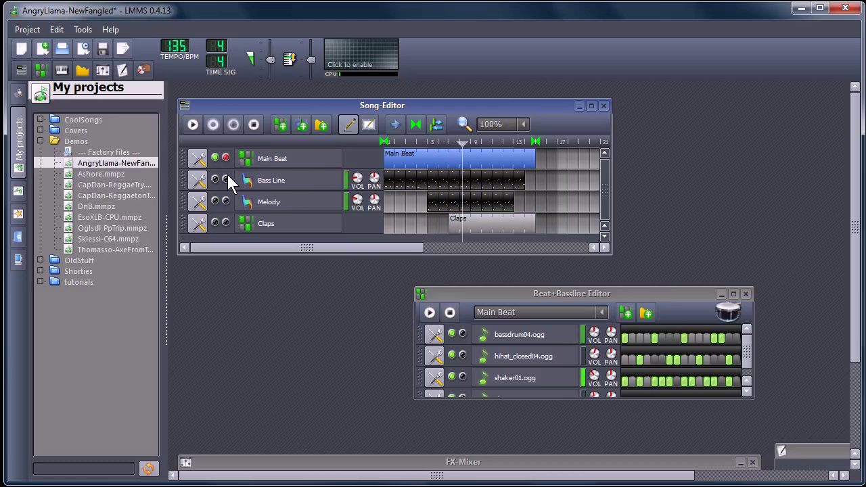
left_click(227, 175)
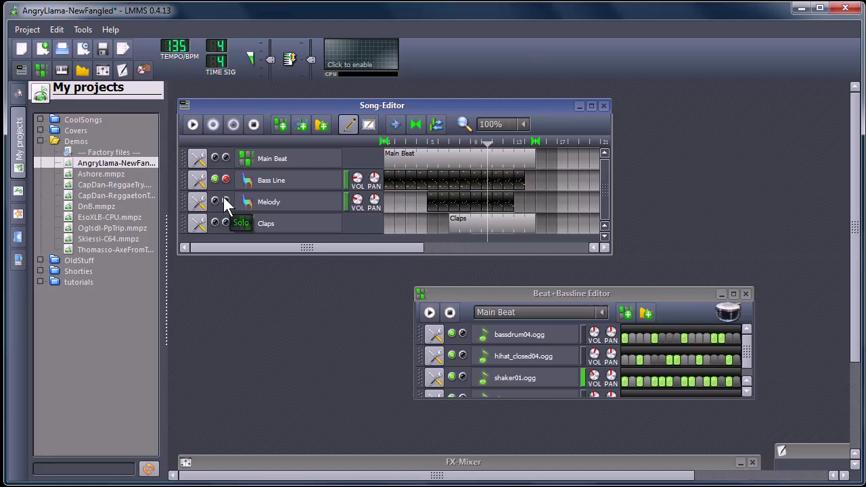
left_click(226, 200)
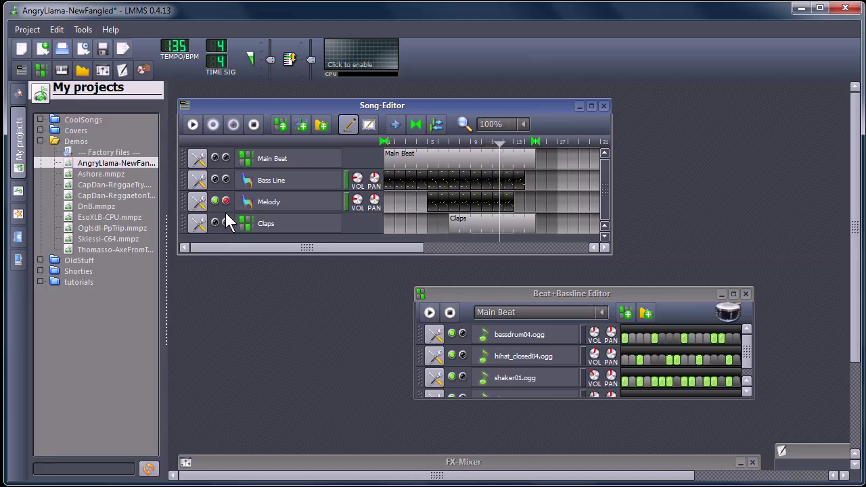
left_click(225, 200)
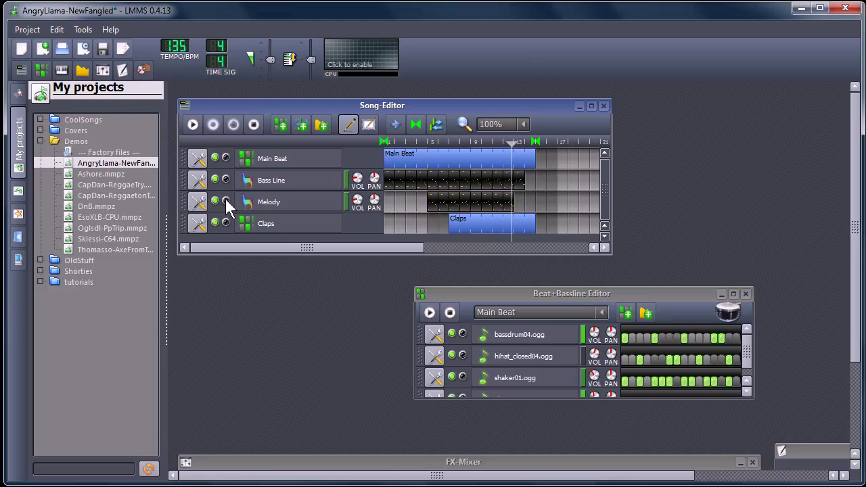
left_click(254, 124)
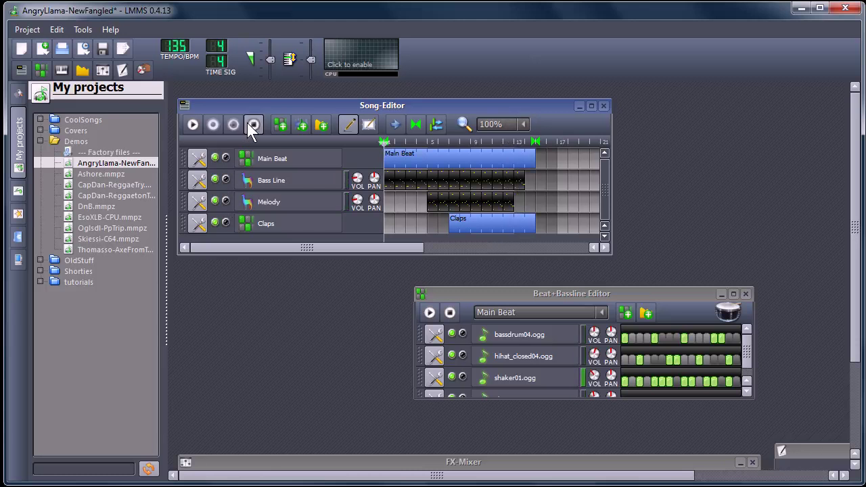
left_click(497, 292)
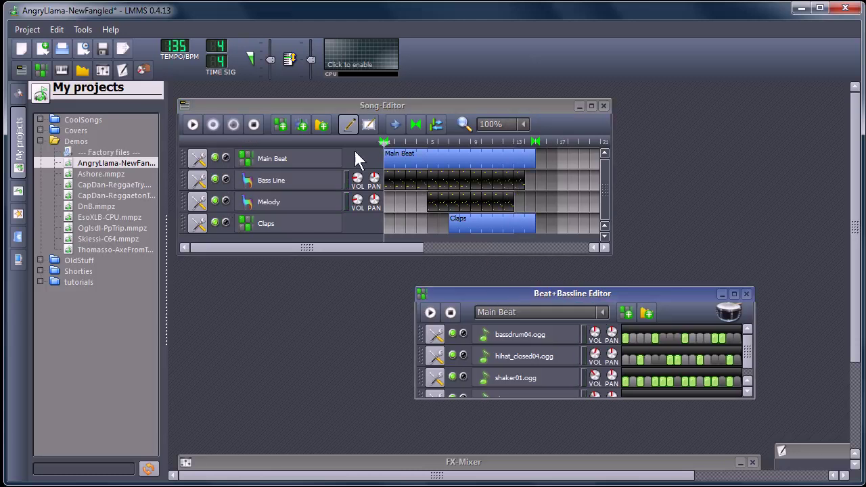
Step: In the Bass Line piano roll, raise the note near C4 and add nine new notes
double_click(387, 181)
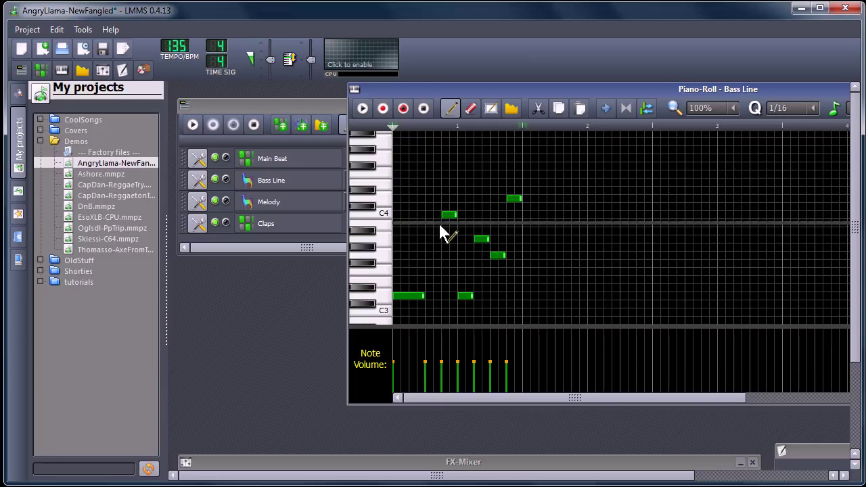
left_click_drag(449, 216, 428, 211)
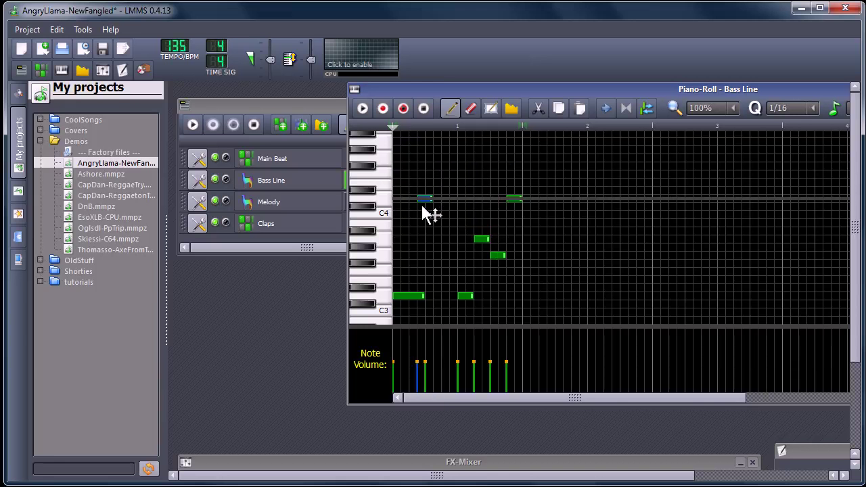
left_click(463, 216)
left_click(480, 199)
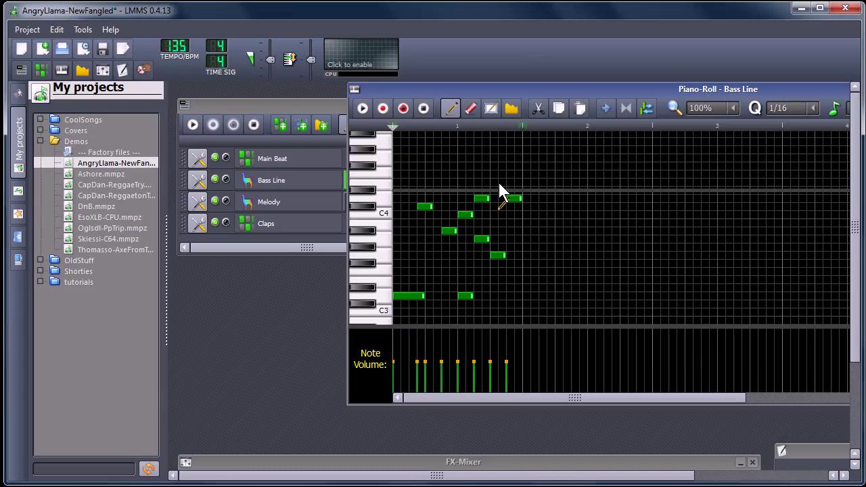
left_click(517, 167)
left_click(426, 234)
left_click(432, 279)
left_click(433, 272)
left_click(449, 263)
left_click(425, 222)
left_click(441, 157)
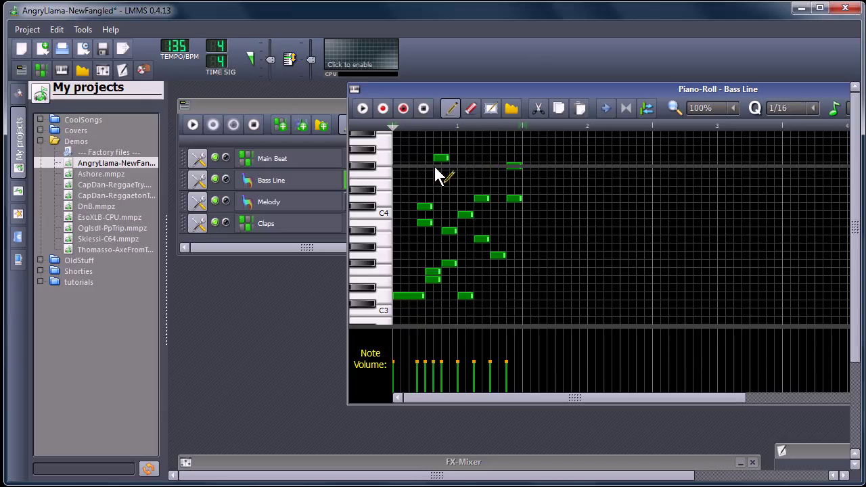
Step: Play the edited bass line, then move the piano roll window left and down
left_click(360, 110)
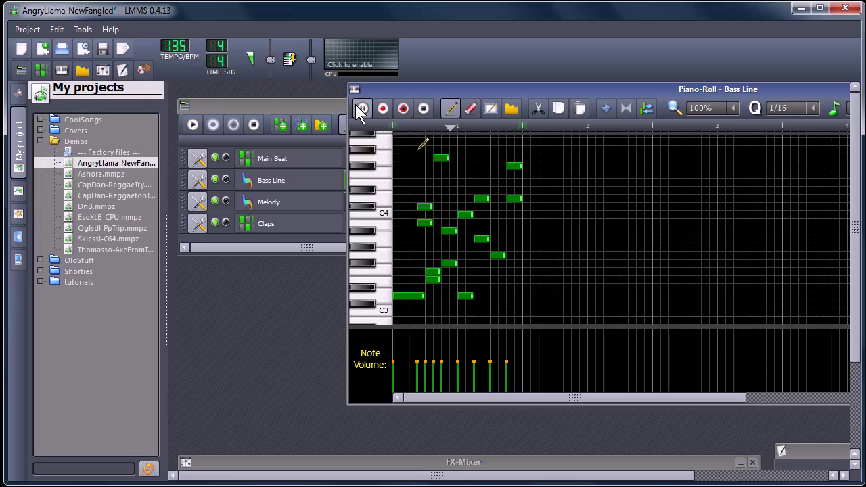
left_click(420, 109)
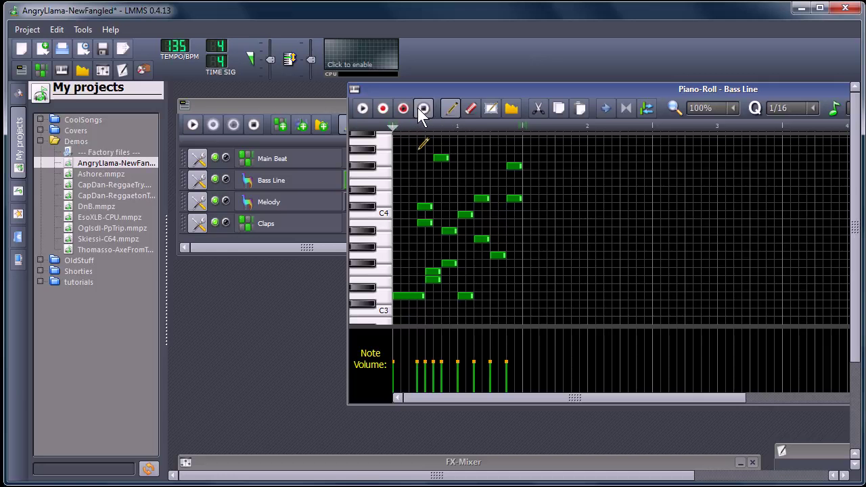
left_click_drag(512, 90, 418, 109)
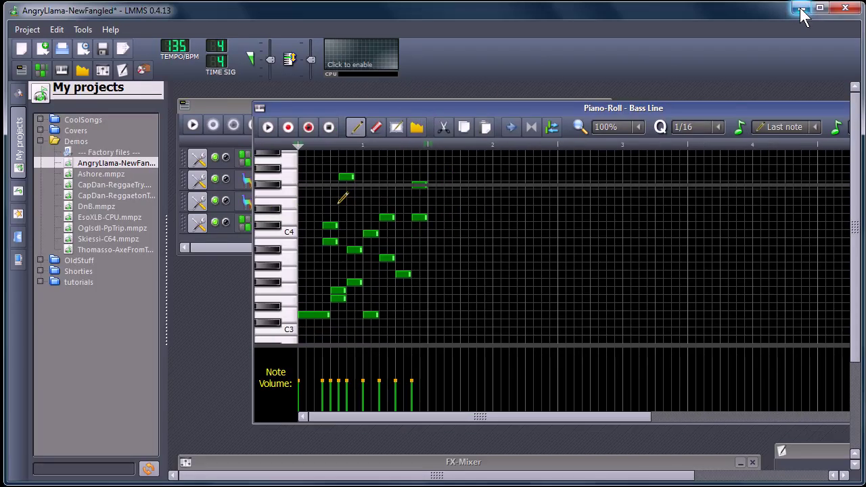
Step: Show the sample library and instrument plugins sidebars, then minimize LMMS
left_click(18, 190)
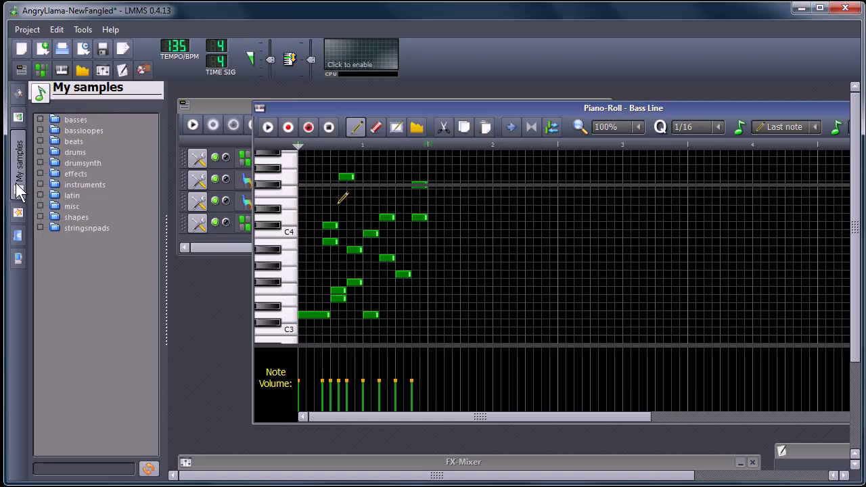
left_click(19, 91)
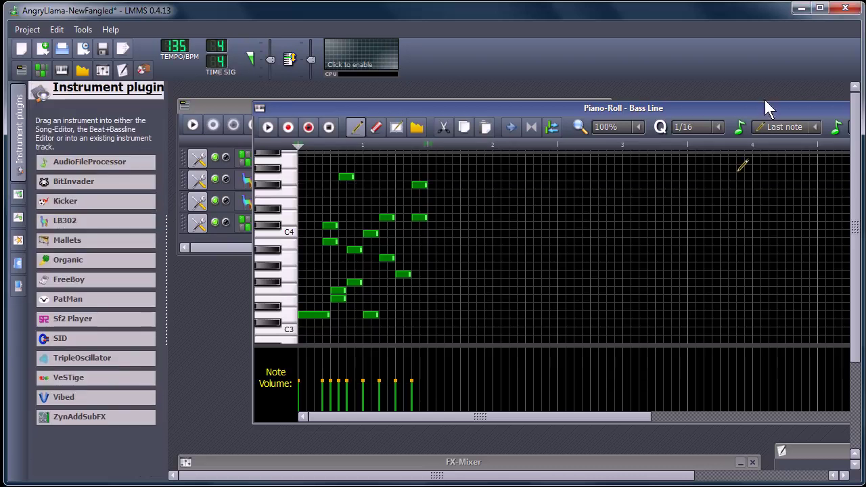
left_click(800, 8)
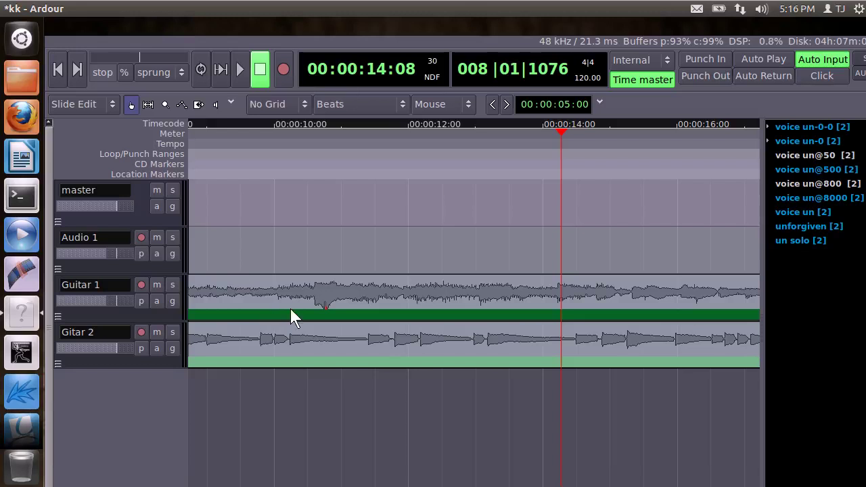
Step: Start playback of the kk session from Ardour's transport bar
left_click(238, 72)
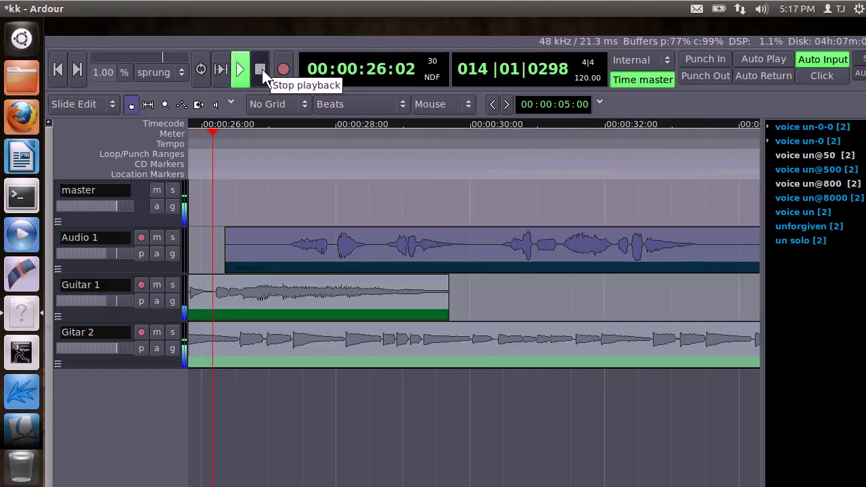
Step: Stop playback and slide the Audio 1 voice region earlier on the timeline
left_click(261, 69)
left_click_drag(429, 250, 341, 250)
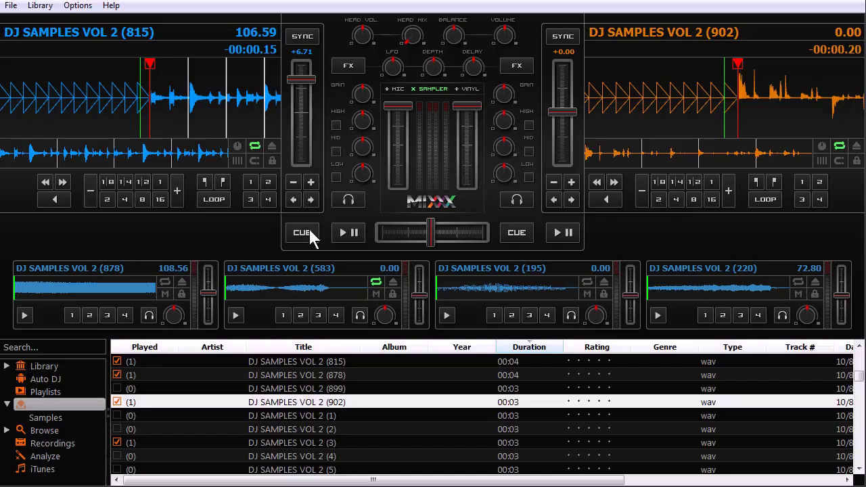
Step: Play deck 1 with samplers 1 and 2, crossfading fully to deck 1
left_click(341, 233)
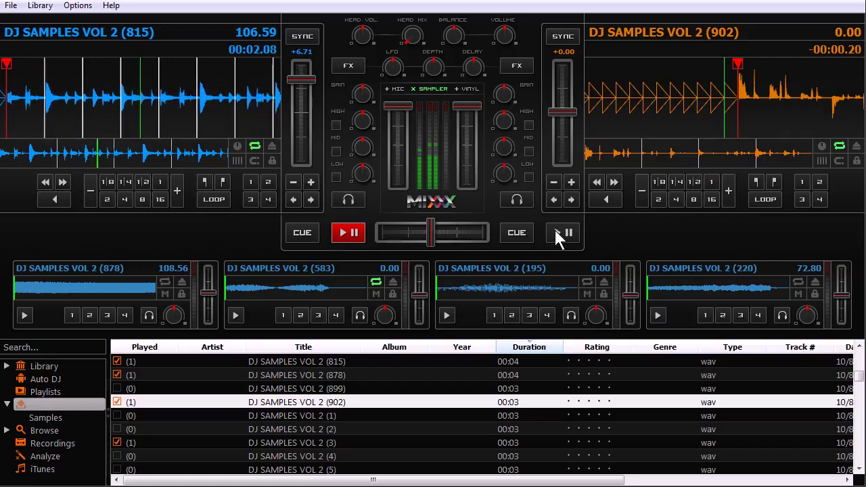
left_click(25, 314)
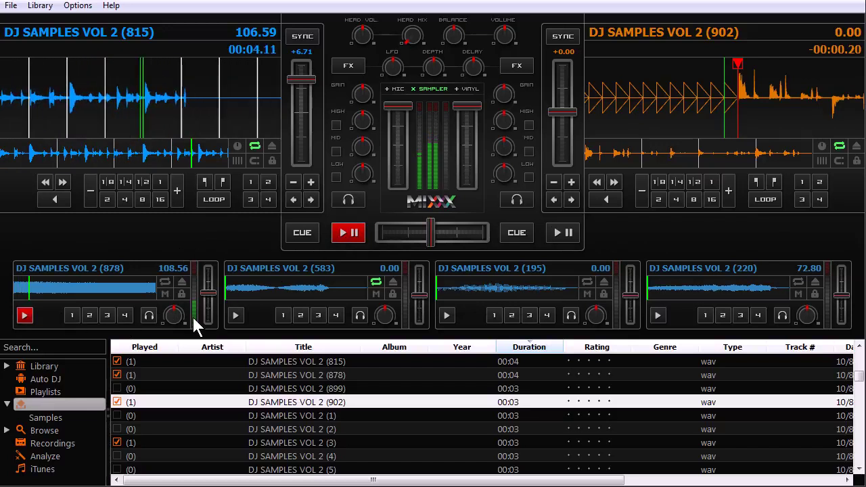
left_click(235, 315)
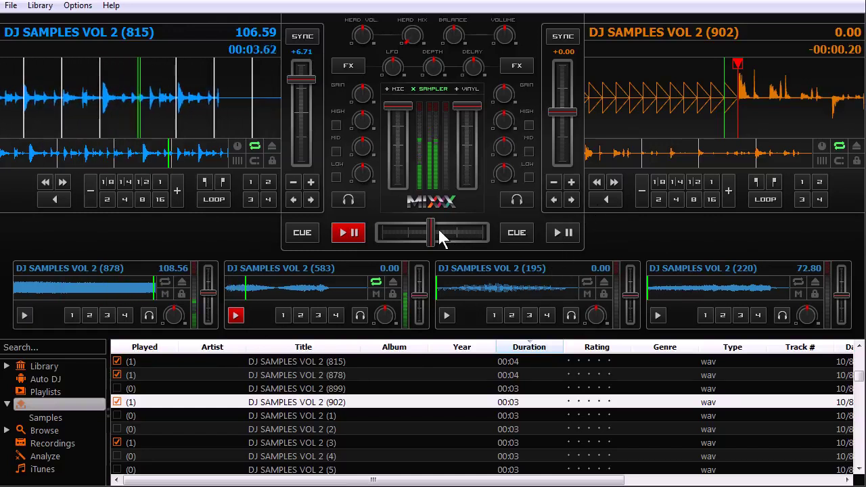
left_click_drag(440, 235, 332, 254)
Step: Play deck 2, fade fully to it, add sampler 3, then ease the crossfader back
left_click(562, 233)
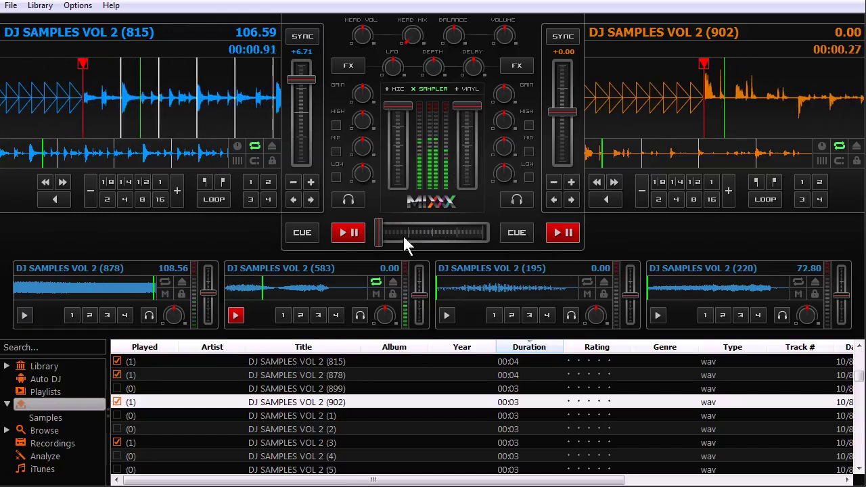
left_click_drag(381, 240, 504, 240)
left_click(446, 315)
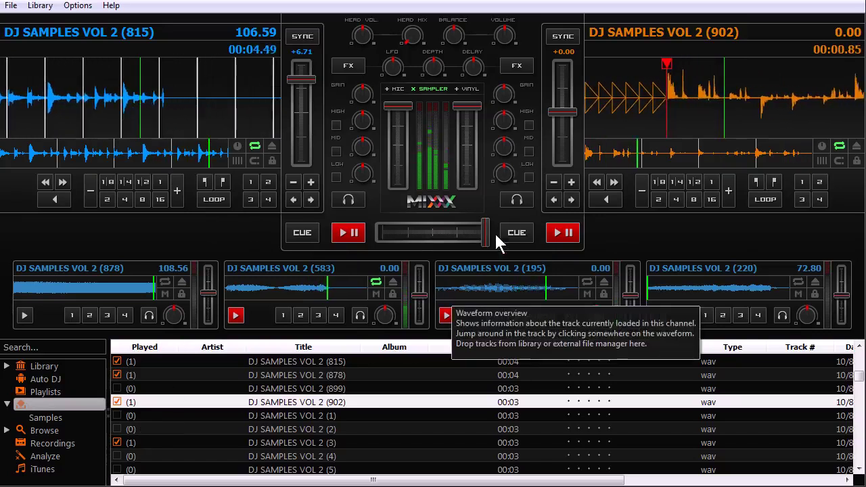
left_click_drag(486, 233, 364, 234)
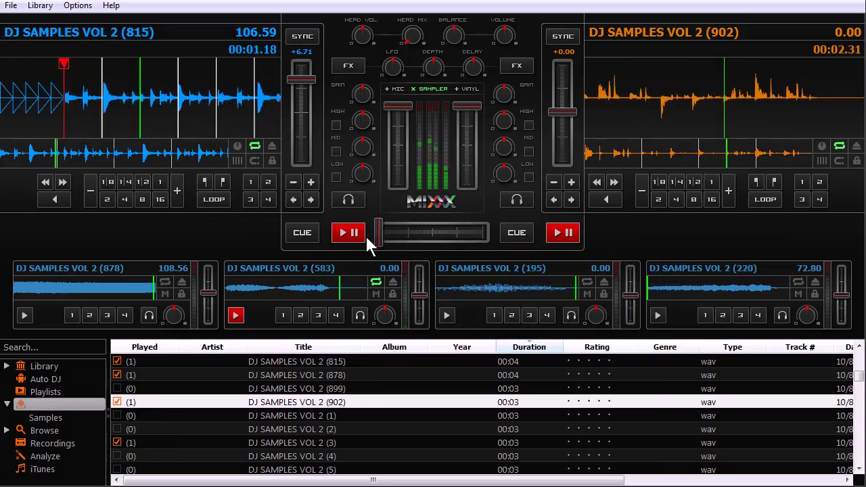
Step: Load DJ SAMPLES VOL 2 (4) onto deck 2, play it, and center the crossfader
left_click(551, 232)
left_click_drag(150, 463, 671, 94)
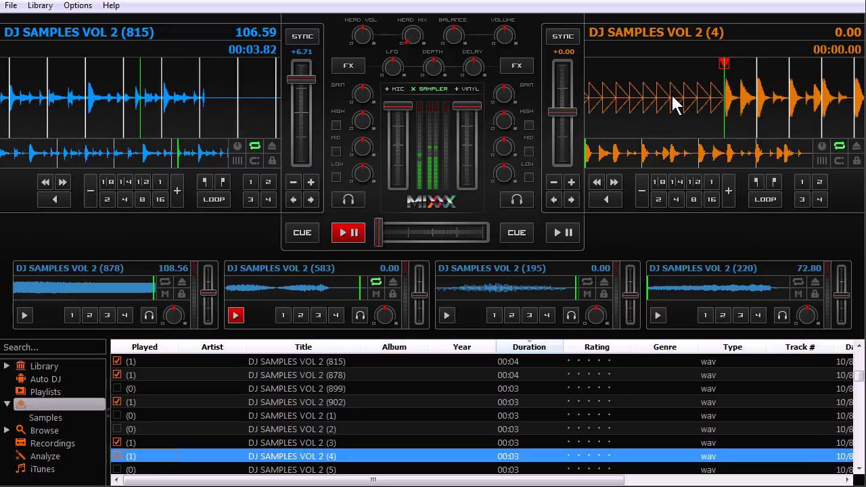
left_click(552, 234)
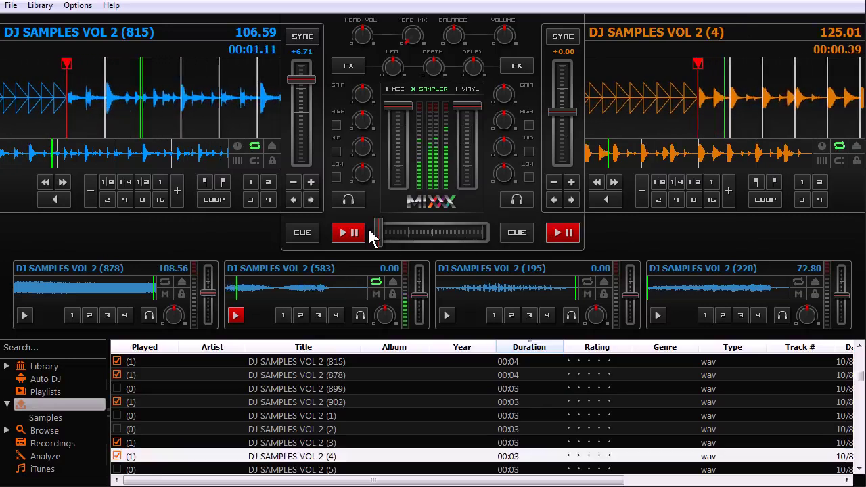
mouse_move(376, 232)
left_mouse_down()
mouse_move(494, 234)
mouse_move(378, 233)
left_mouse_up()
Step: Turn on deck 1's vinyl view, play sampler 4, then stop both decks and samplers
left_click(237, 146)
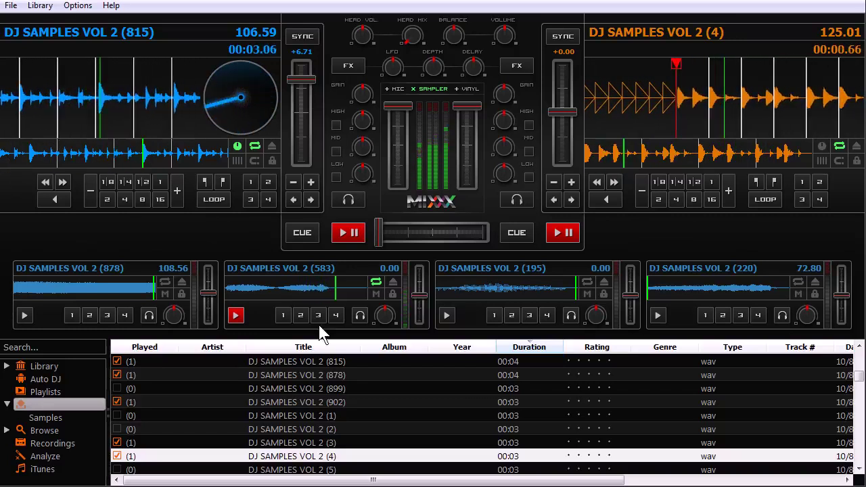
left_click(657, 314)
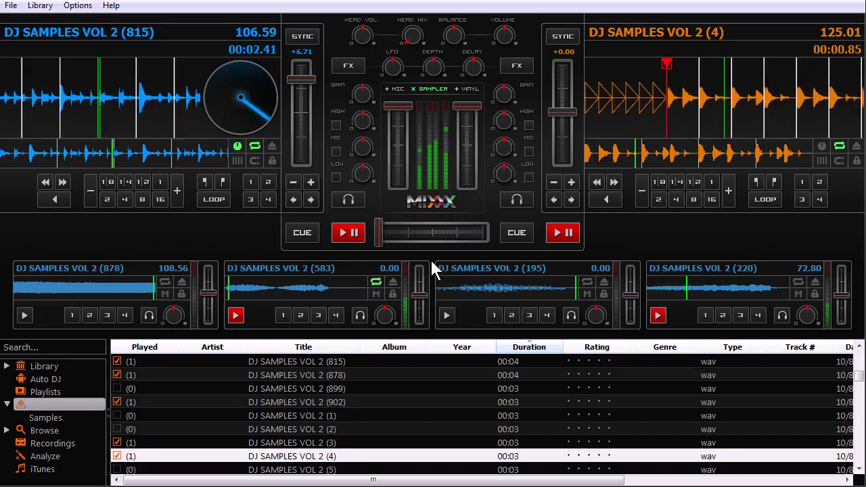
left_click(346, 237)
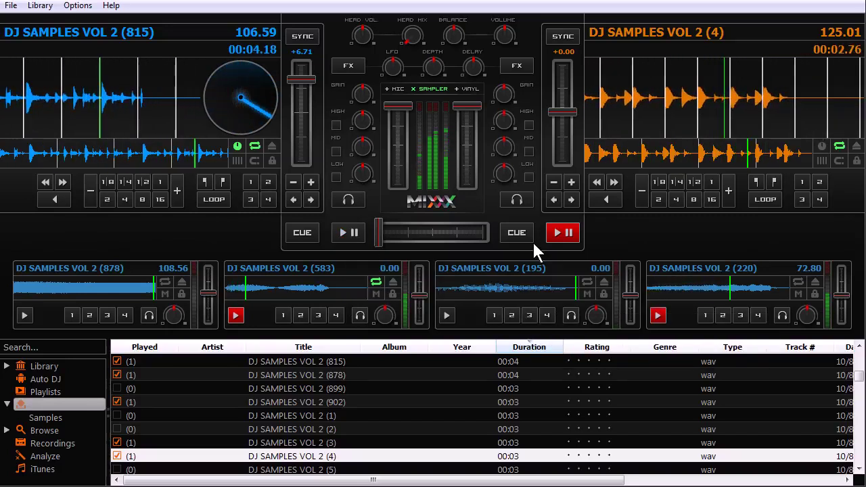
left_click(562, 234)
left_click(657, 315)
left_click(235, 315)
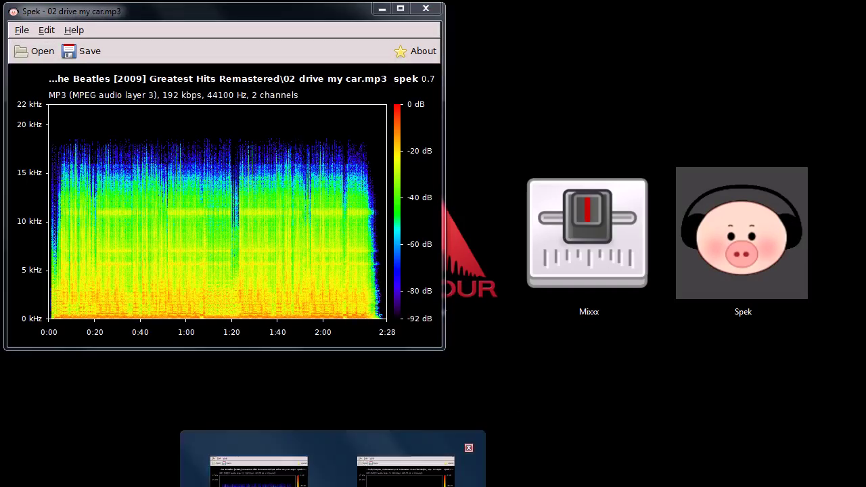
Step: Bring the Polonaise spectrogram forward, reposition it beside the Music folder, then minimize it
left_click(363, 458)
left_click_drag(236, 67, 182, 85)
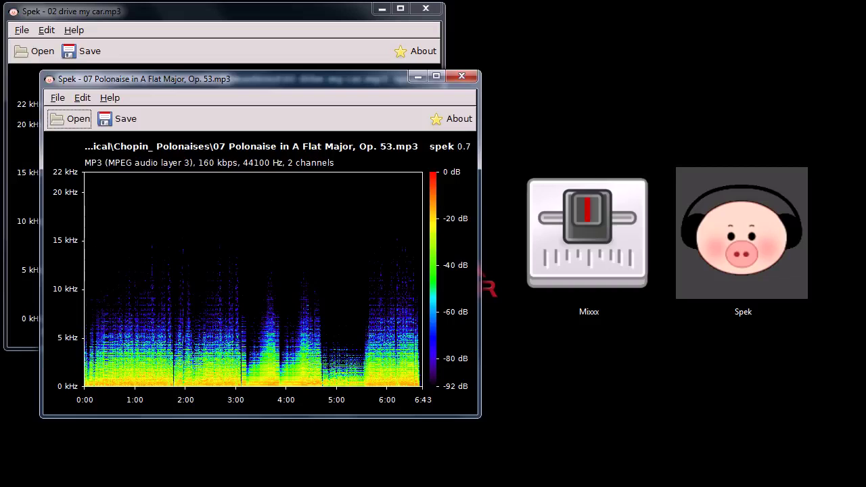
left_click(298, 405)
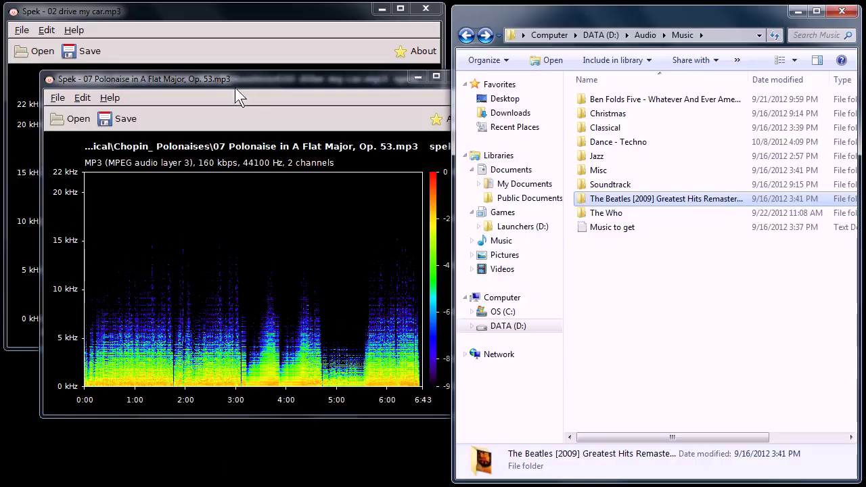
left_click_drag(234, 87, 217, 127)
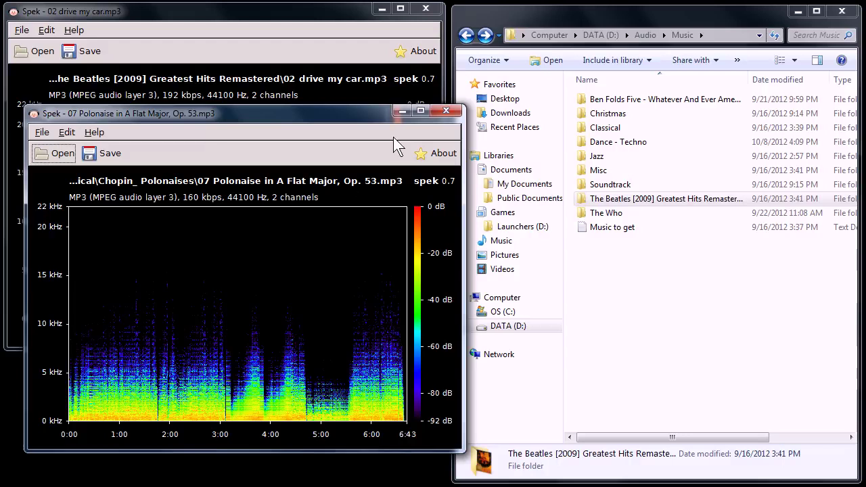
left_click(401, 111)
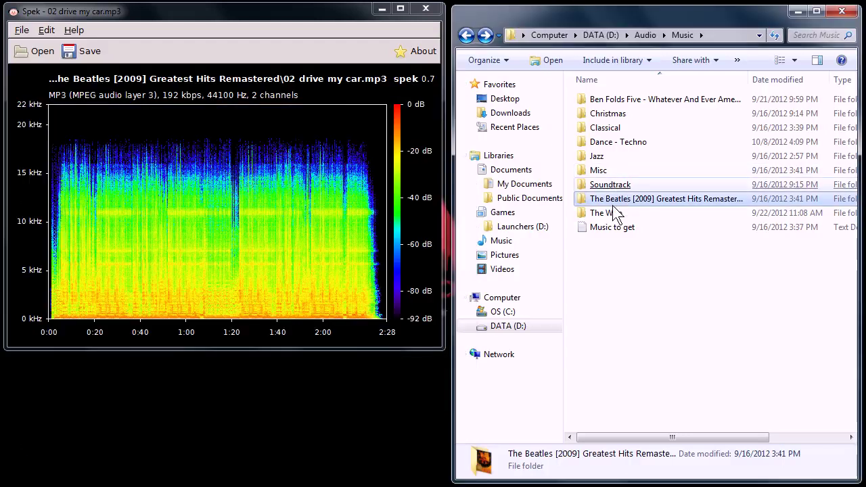
Step: Open Dance - Techno, drag D.a.n.c.e.mp3 into Spek, then minimize Spek
double_click(609, 158)
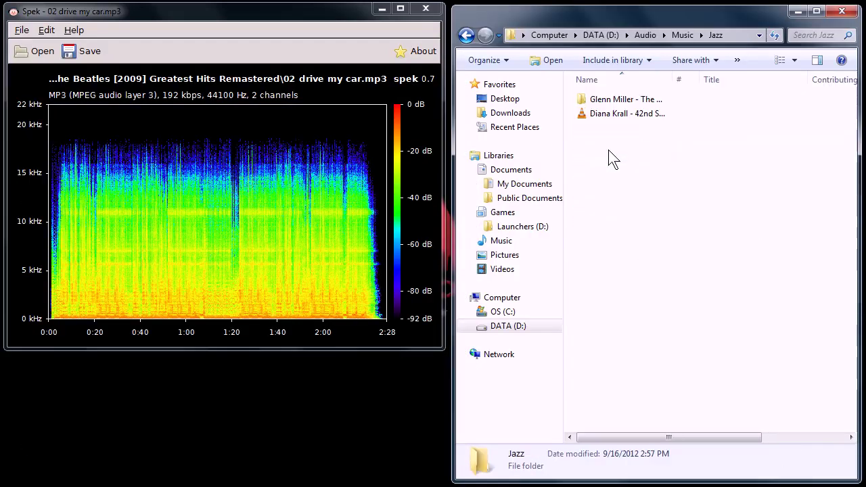
left_click(466, 35)
double_click(612, 142)
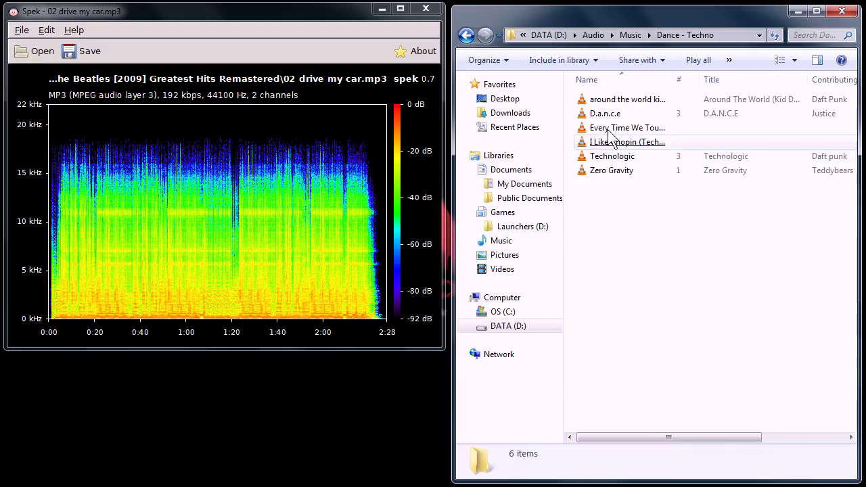
left_click(603, 113)
left_click_drag(283, 222, 300, 244)
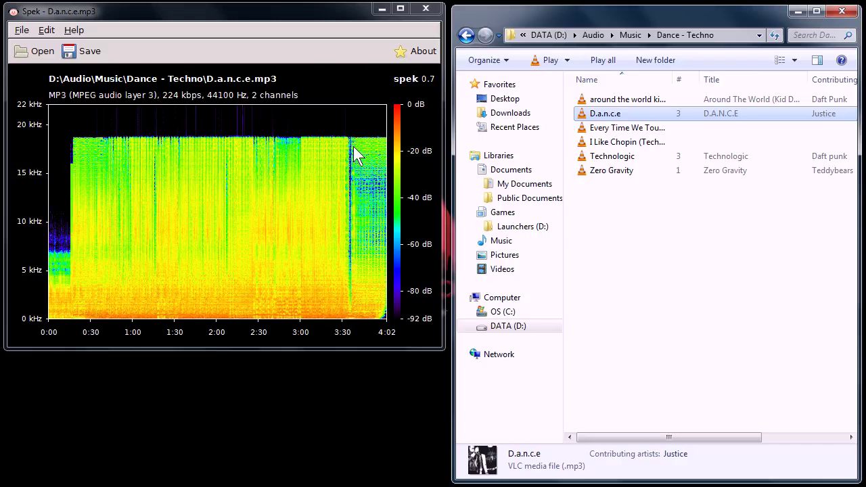
left_click(381, 13)
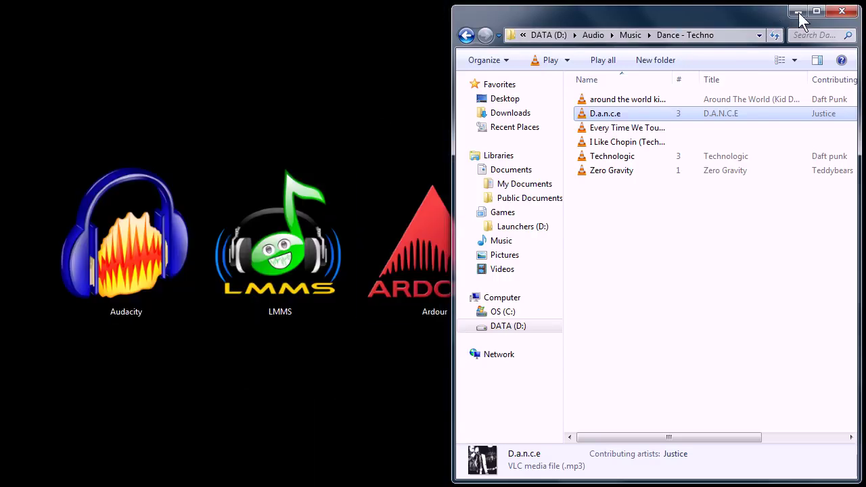